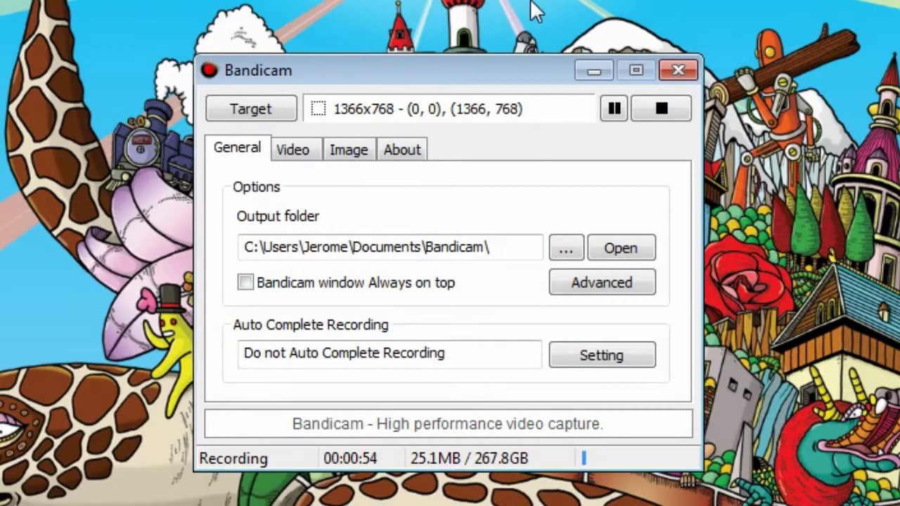
# Step: Reposition the main window and check the auto-complete and capture-target options, leaving both unchanged
pyautogui.moveTo(404, 87); pyautogui.dragTo(563, 31)
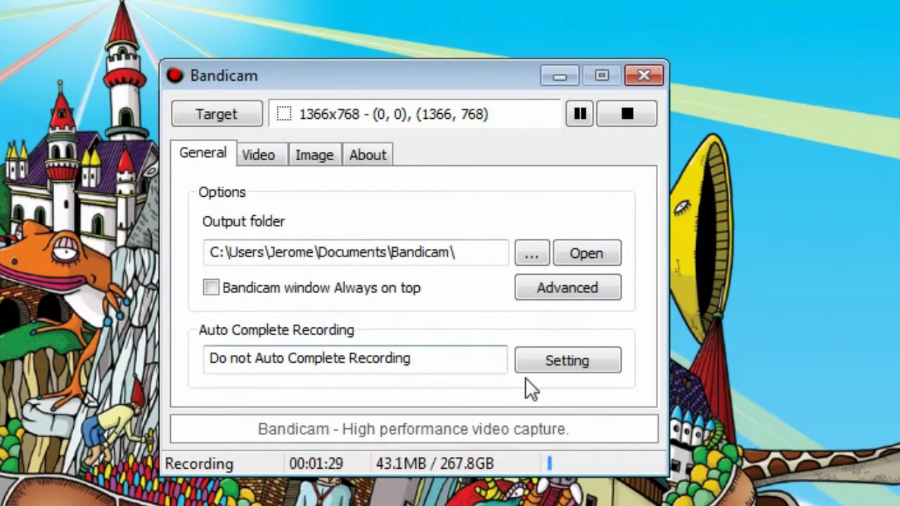
pyautogui.click(575, 367)
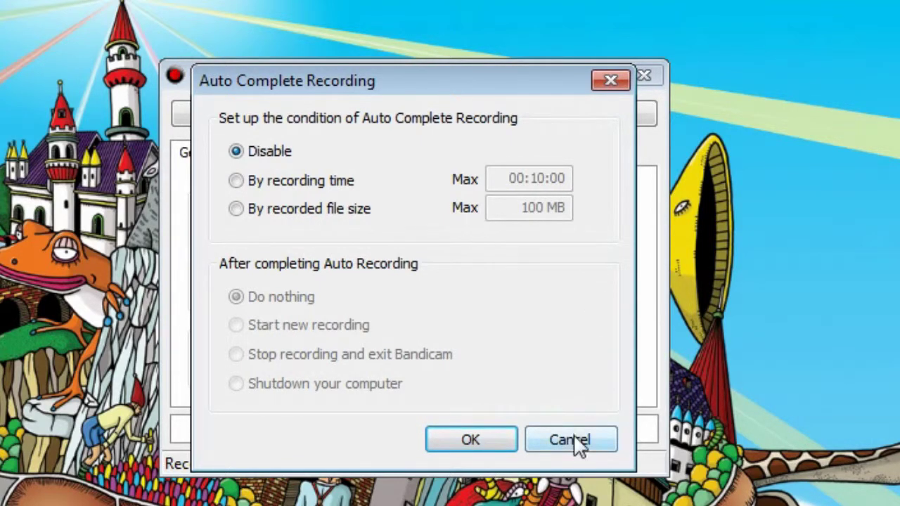
pyautogui.click(502, 441)
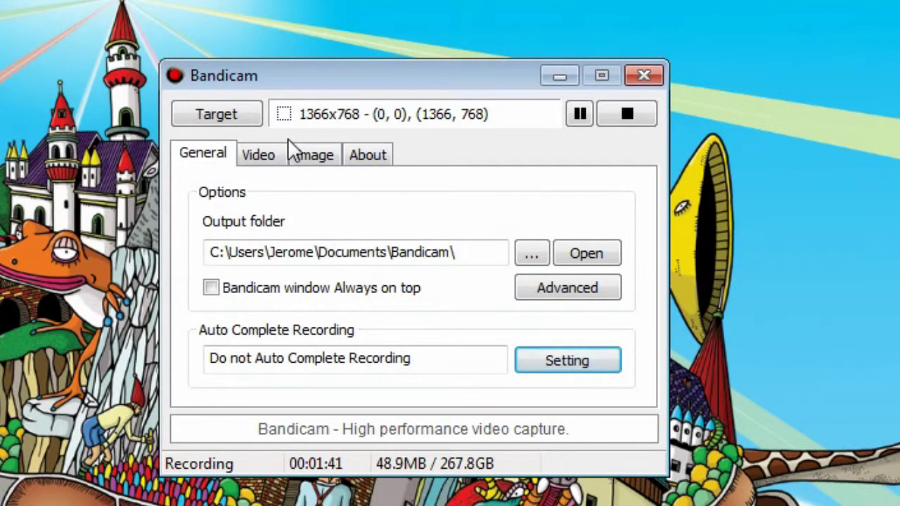
pyautogui.click(218, 115)
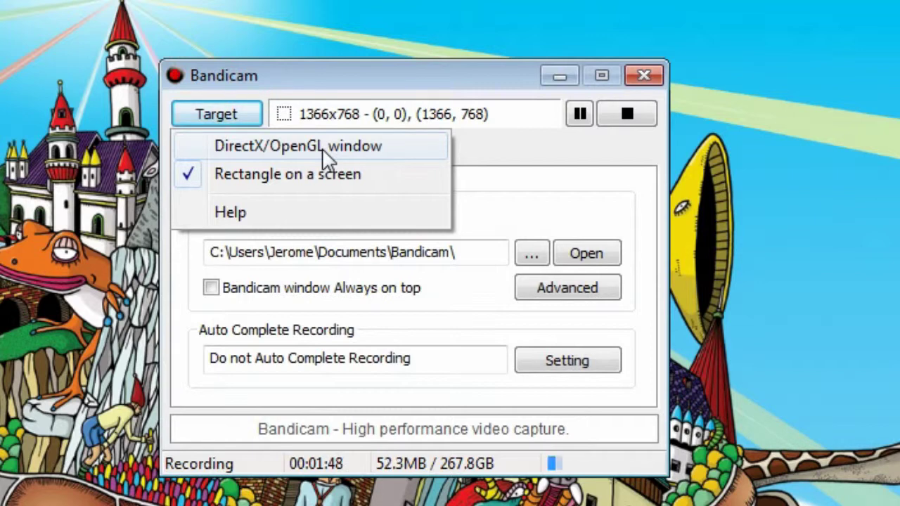
pyautogui.click(227, 114)
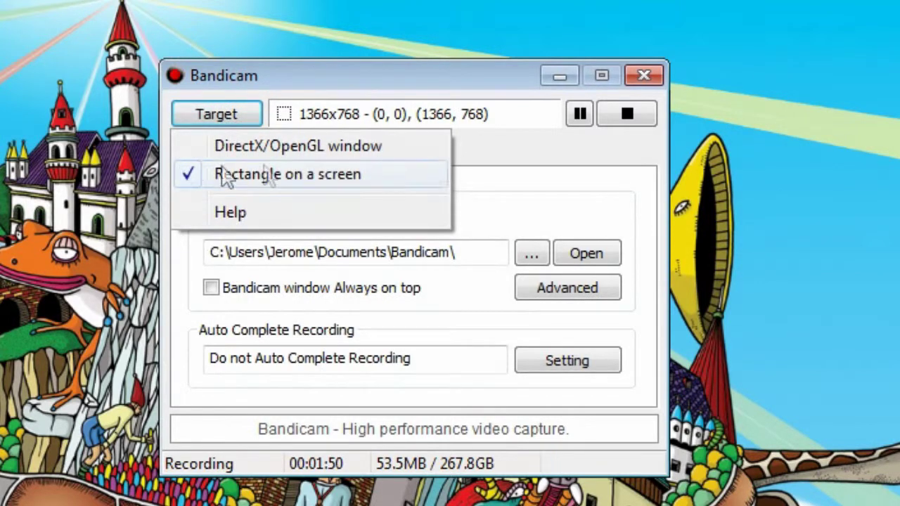
pyautogui.click(321, 33)
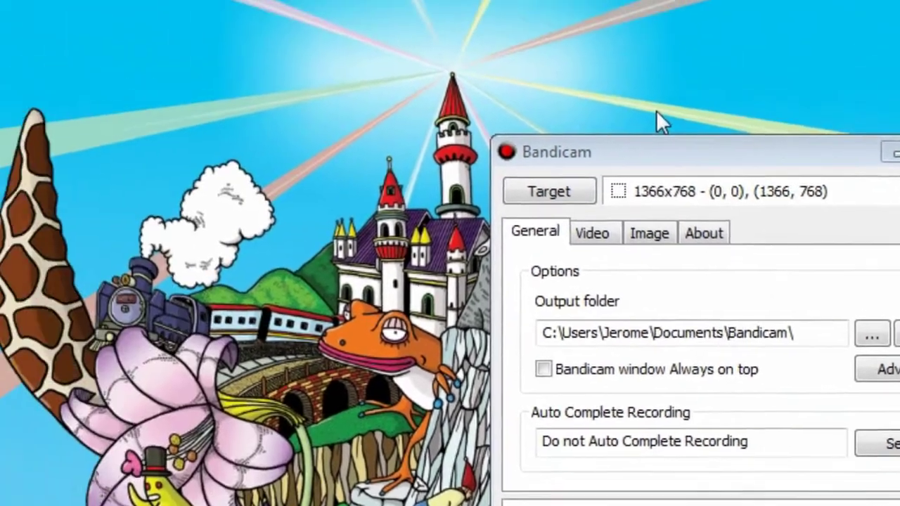
# Step: Move the capture rectangle to mid-screen and browse its preset sizes and extra options
pyautogui.moveTo(0, 0); pyautogui.dragTo(149, 169)
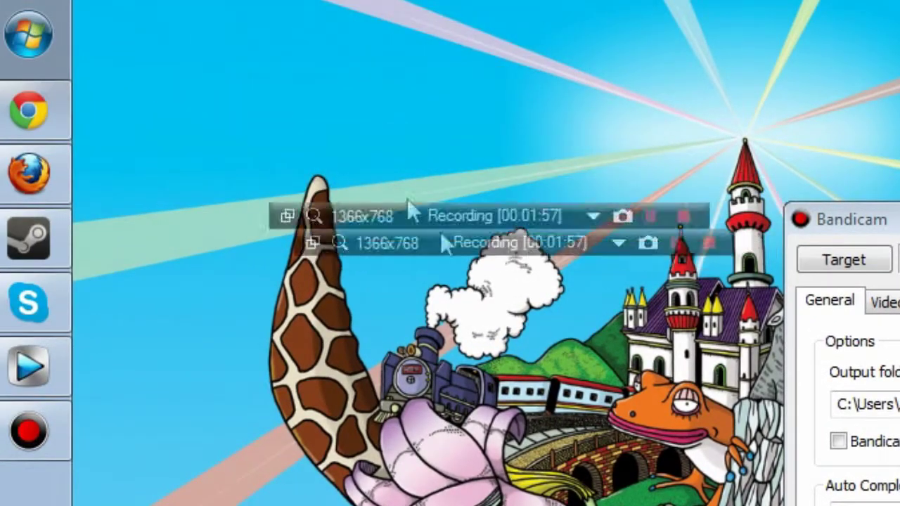
pyautogui.moveTo(445, 243); pyautogui.dragTo(459, 207)
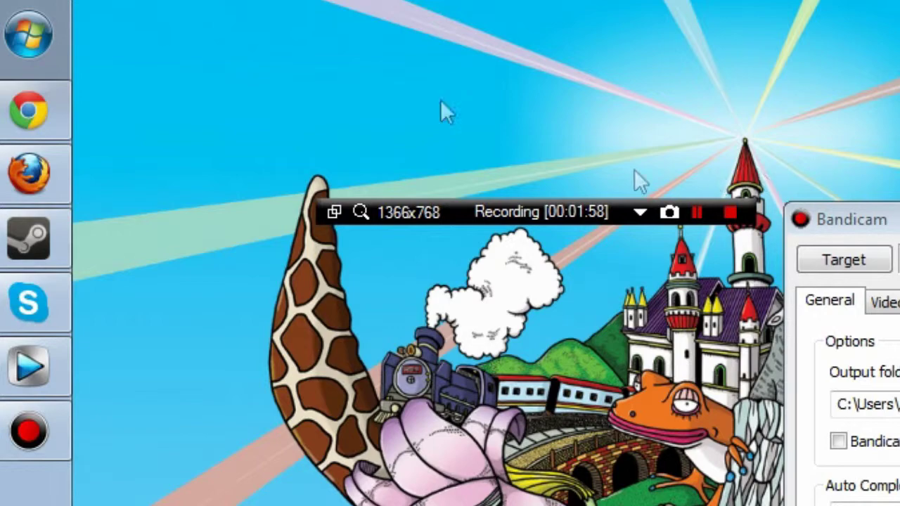
pyautogui.click(422, 215)
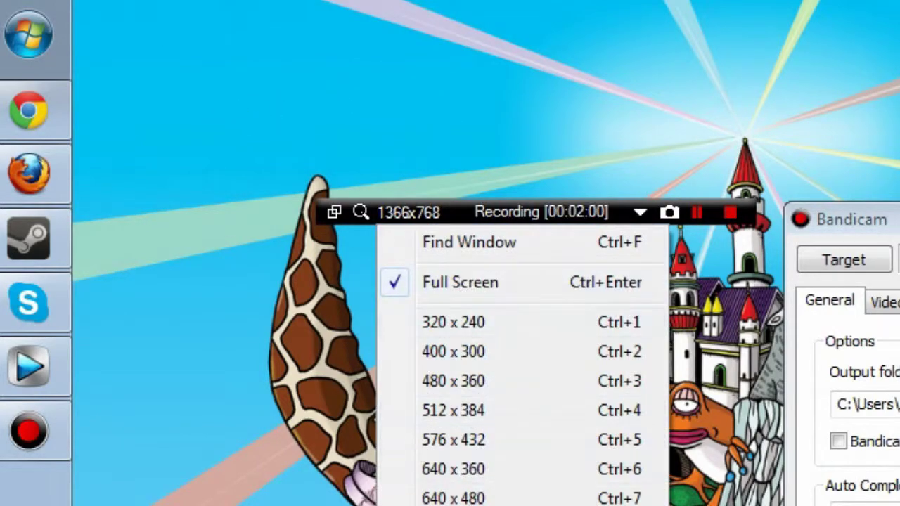
pyautogui.click(458, 244)
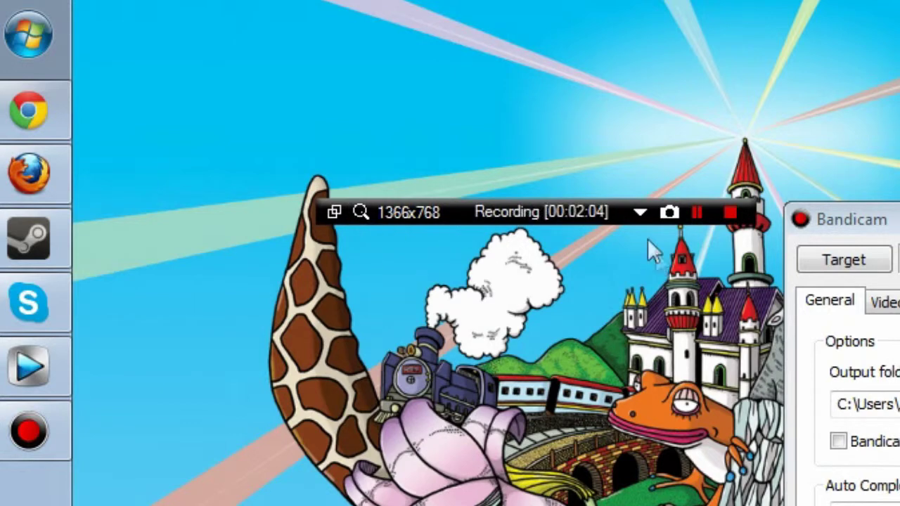
pyautogui.click(640, 213)
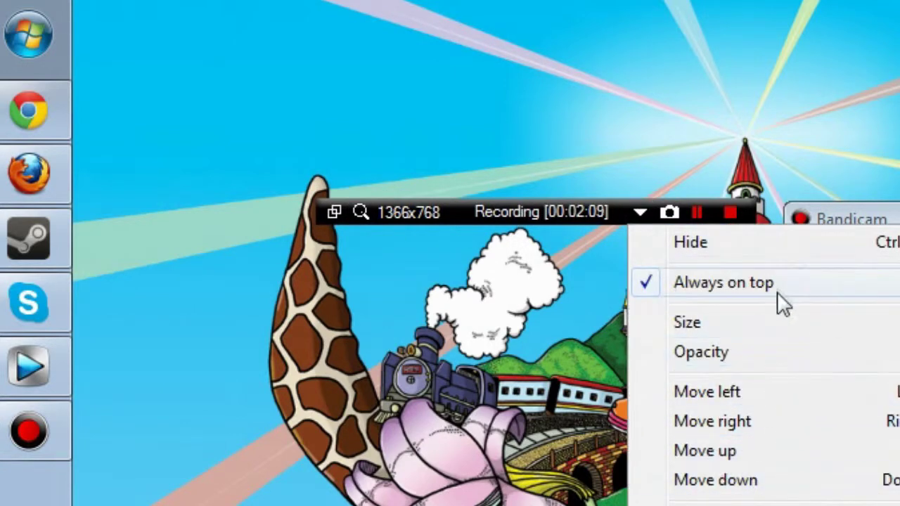
pyautogui.click(646, 155)
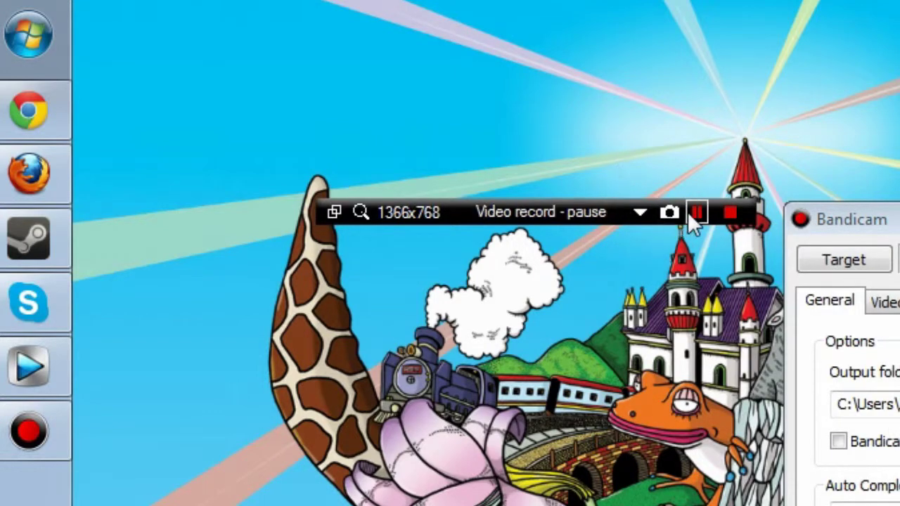
# Step: Return the capture rectangle to the top edge, shift the main window left, and show Video settings
pyautogui.moveTo(488, 217); pyautogui.dragTo(249, 19)
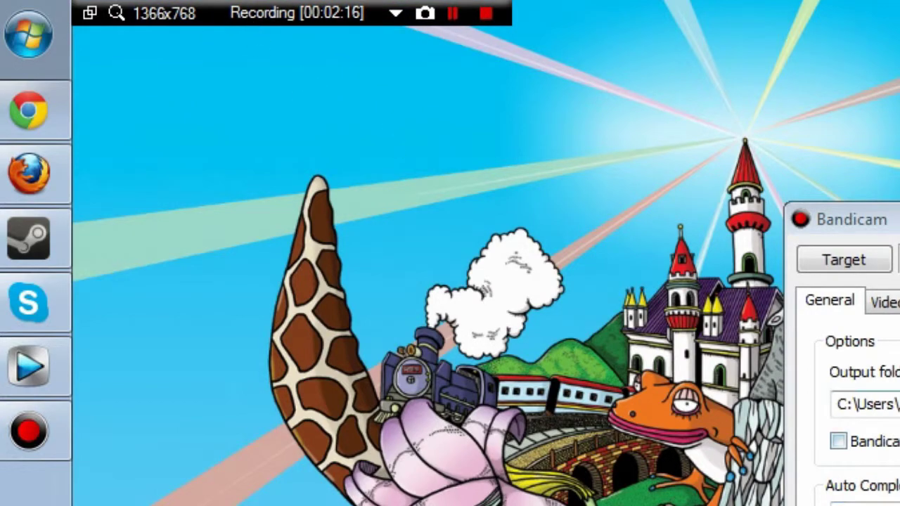
pyautogui.moveTo(887, 219); pyautogui.dragTo(706, 275)
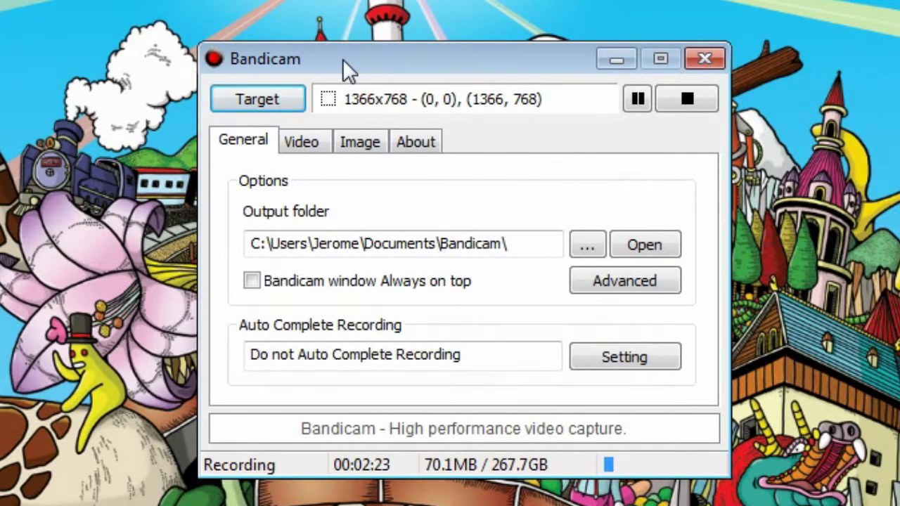
pyautogui.click(301, 143)
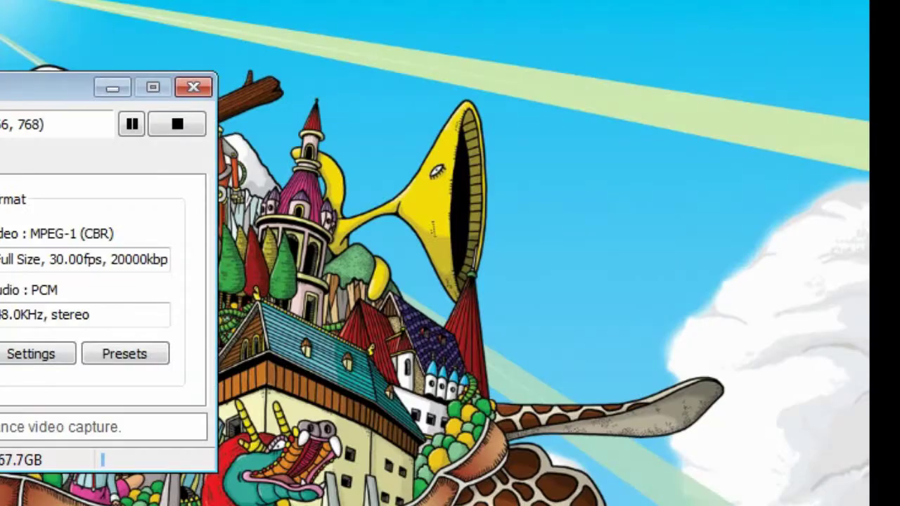
# Step: Set the primary sound device to the Logitech Wireless Headset microphone and the secondary to Win7 Sound (WASAPI)
pyautogui.click(31, 353)
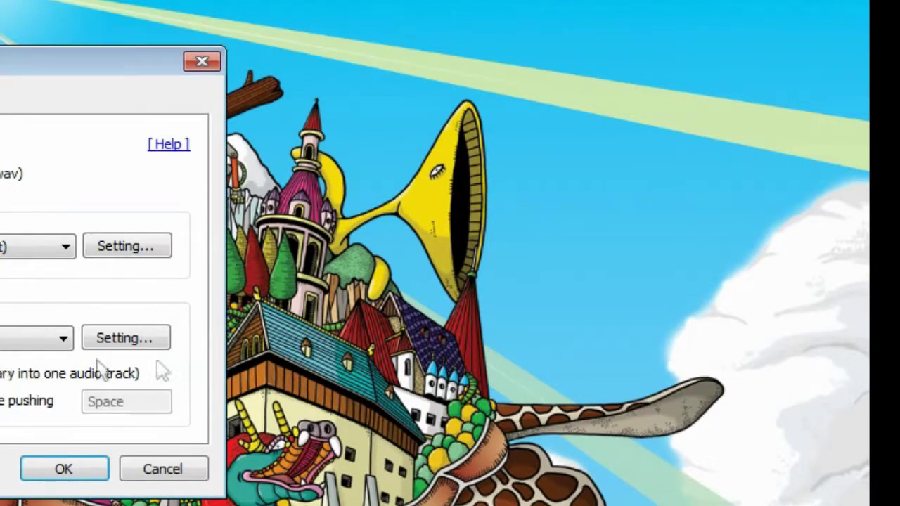
pyautogui.moveTo(1, 61); pyautogui.dragTo(450, 56)
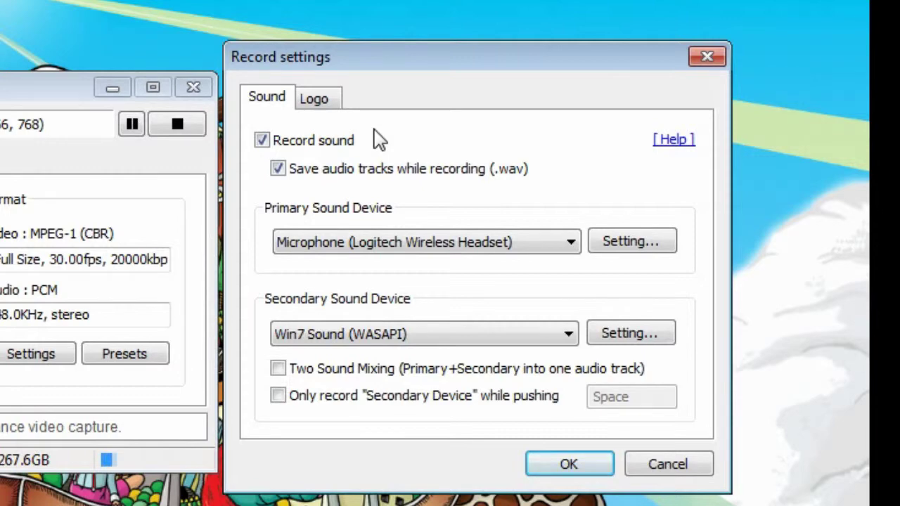
pyautogui.click(601, 466)
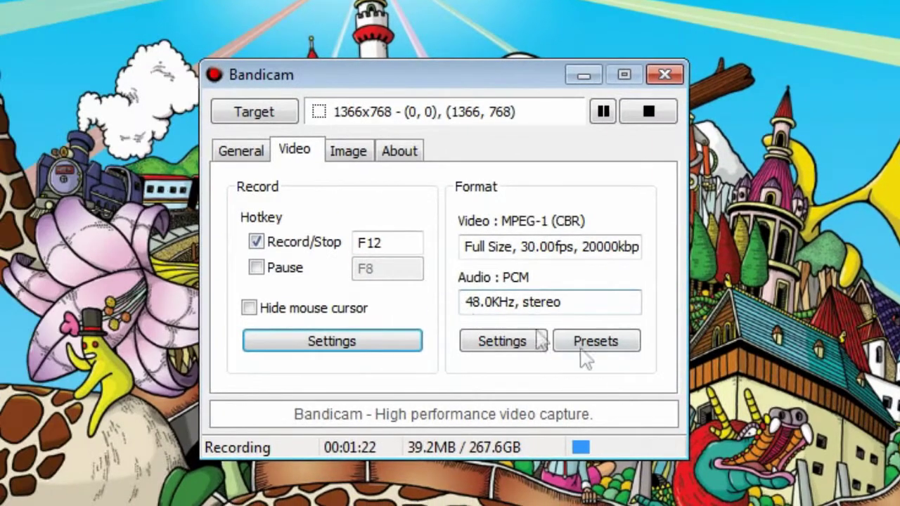
# Step: In Format Settings, keep the audio at PCM, stereo, 48000 Hz
pyautogui.click(518, 353)
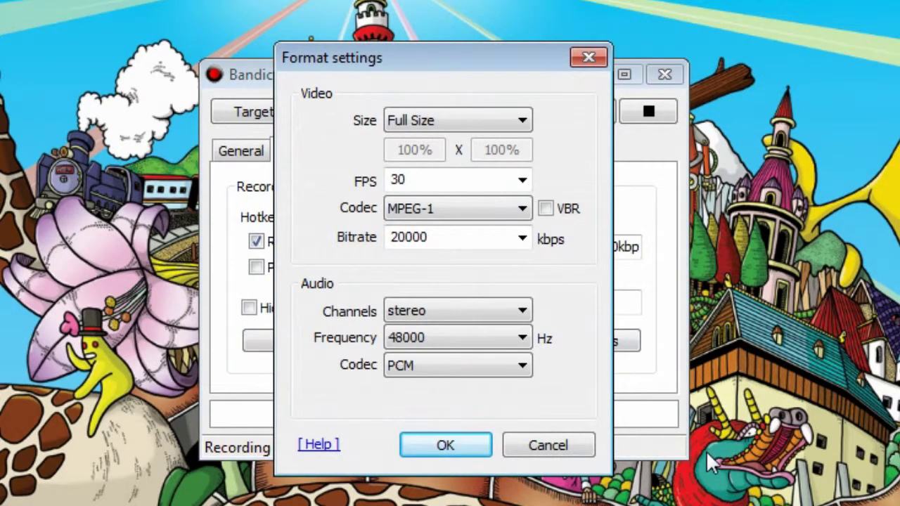
pyautogui.click(507, 364)
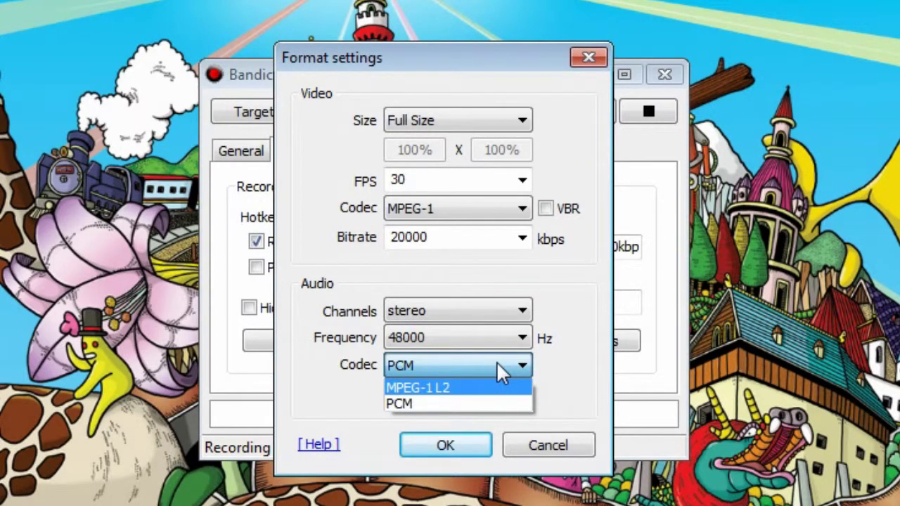
pyautogui.click(533, 408)
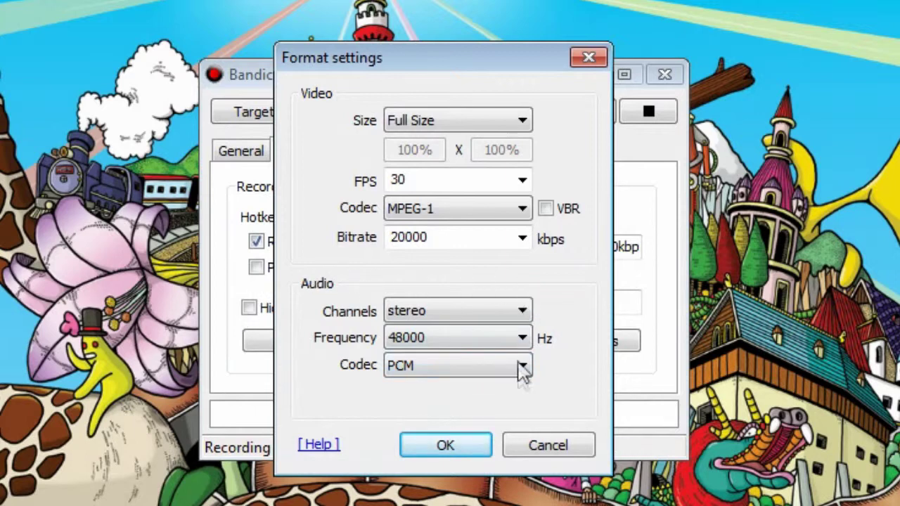
pyautogui.click(523, 311)
pyautogui.click(520, 328)
pyautogui.click(522, 337)
pyautogui.click(587, 355)
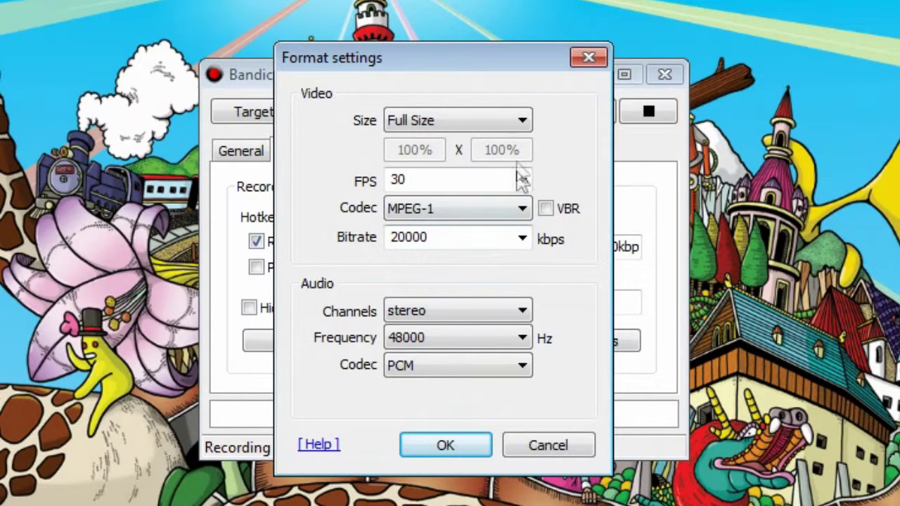
# Step: Keep Full Size video at 30 fps, switch to VBR at quality 80, and apply
pyautogui.click(485, 121)
pyautogui.click(485, 123)
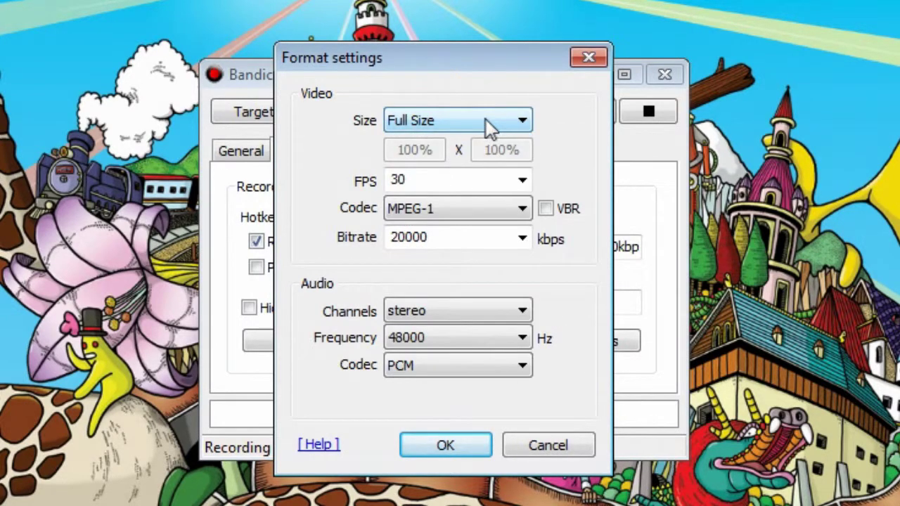
pyautogui.click(524, 125)
pyautogui.click(525, 124)
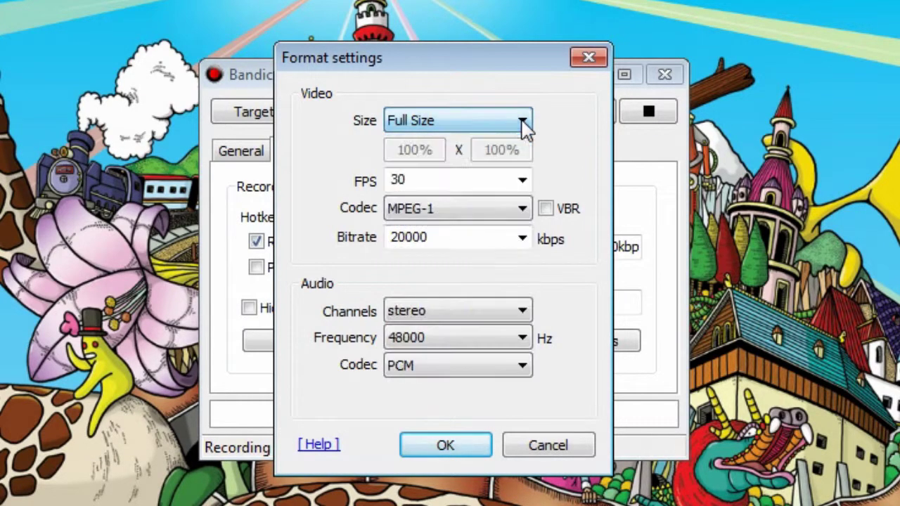
pyautogui.click(522, 182)
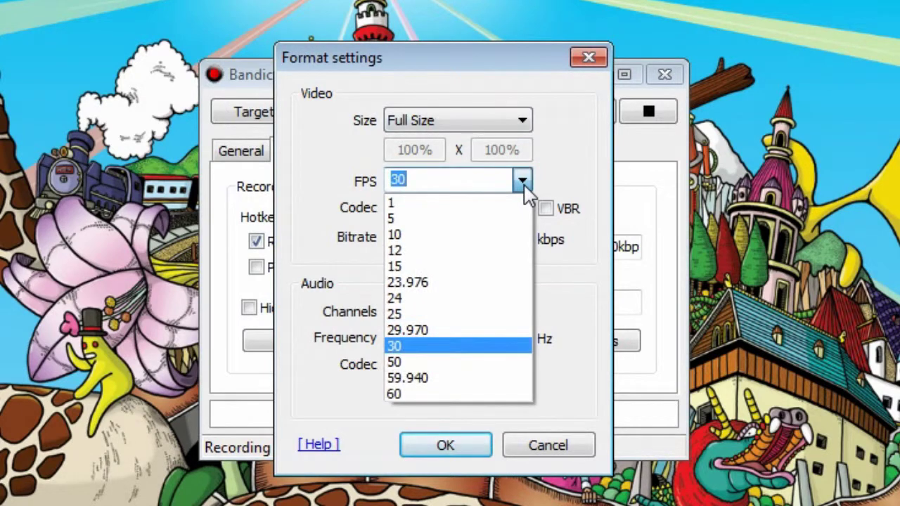
pyautogui.click(525, 184)
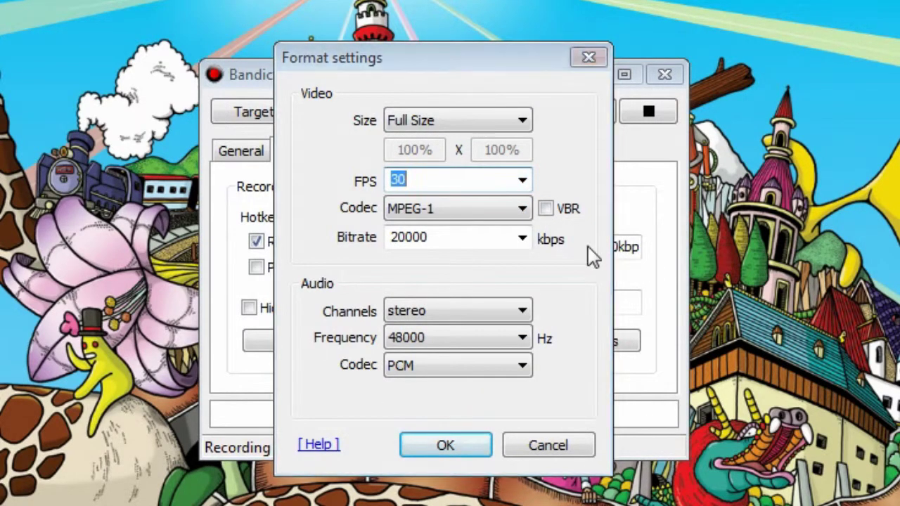
pyautogui.click(553, 215)
pyautogui.click(510, 244)
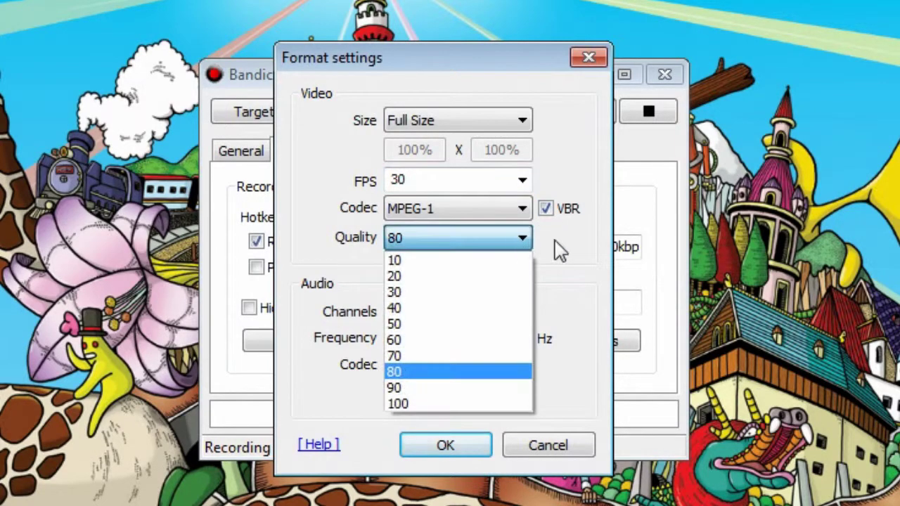
pyautogui.click(526, 238)
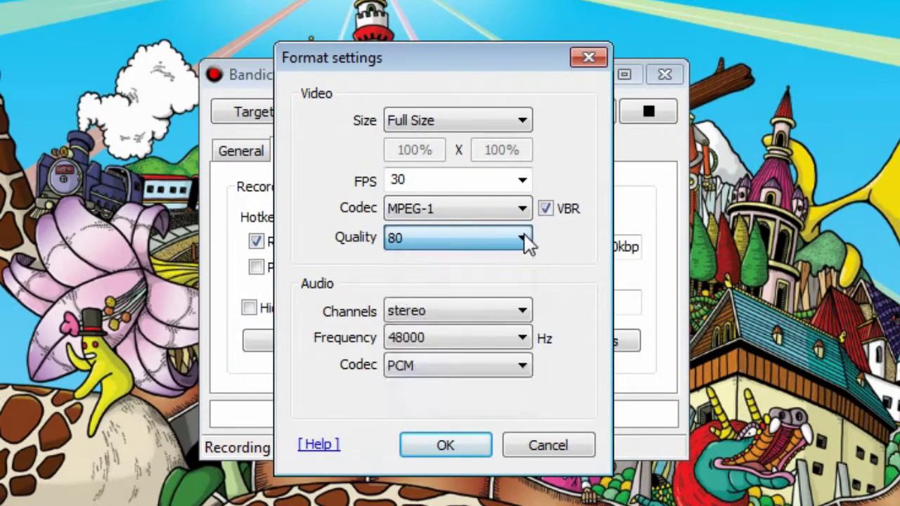
pyautogui.click(446, 448)
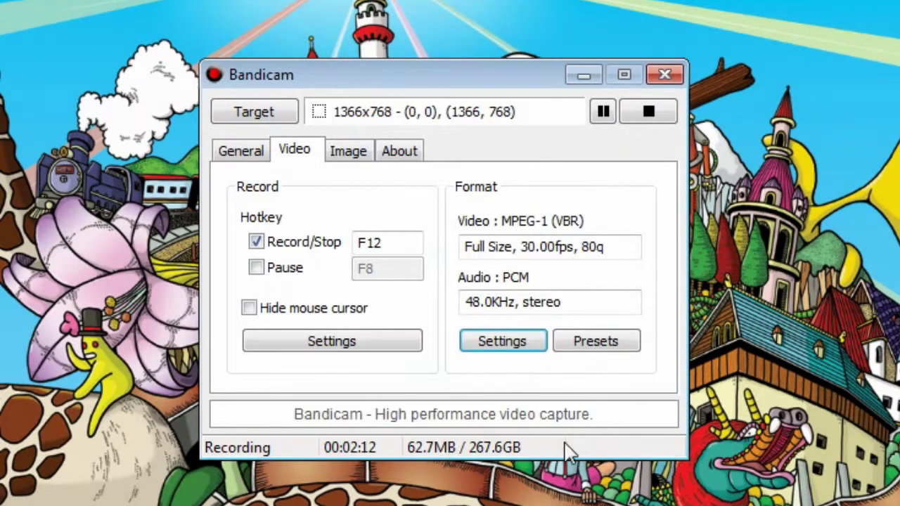
pyautogui.click(597, 341)
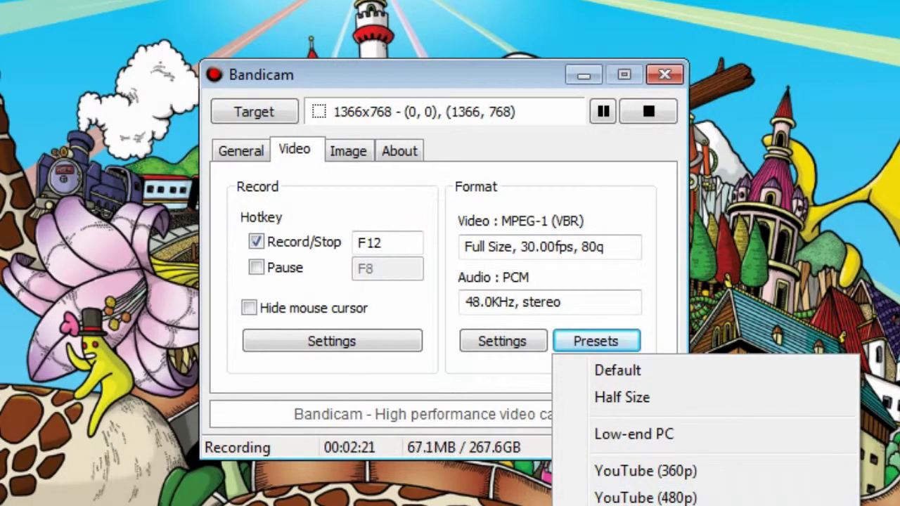
pyautogui.click(797, 498)
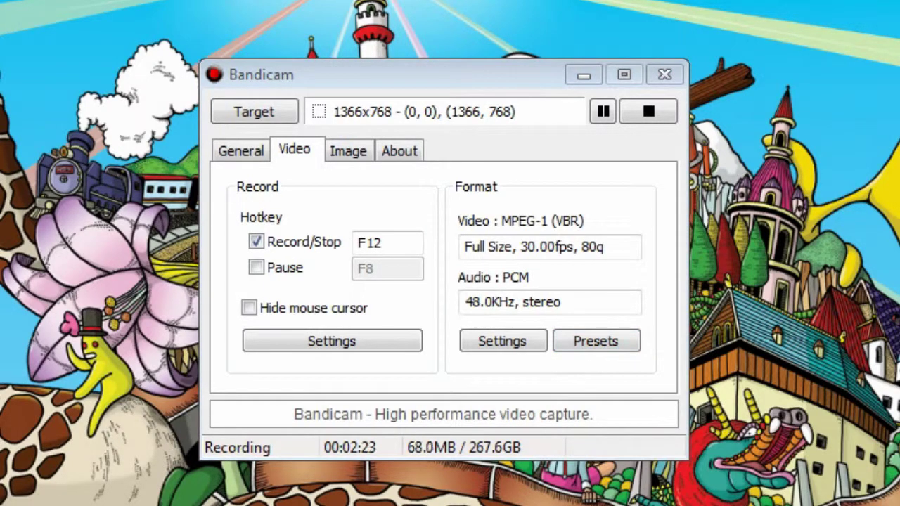